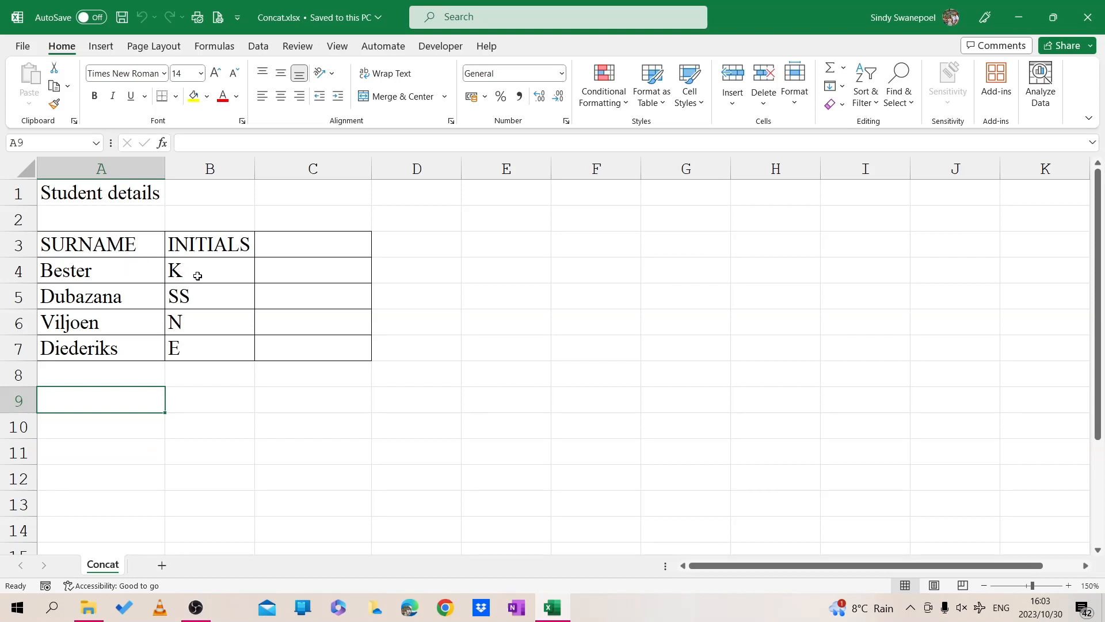
# Enter the formula =CONCAT(A4,B4) in cell C4 to join the first student's surname and initials.
pyautogui.click(120, 263)
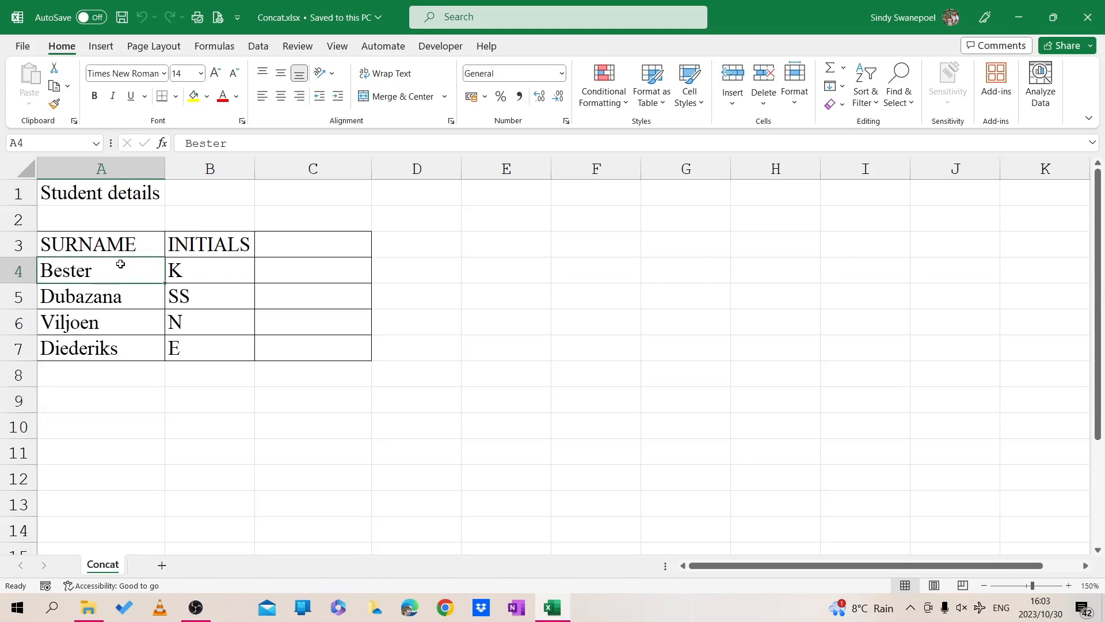
pyautogui.click(201, 268)
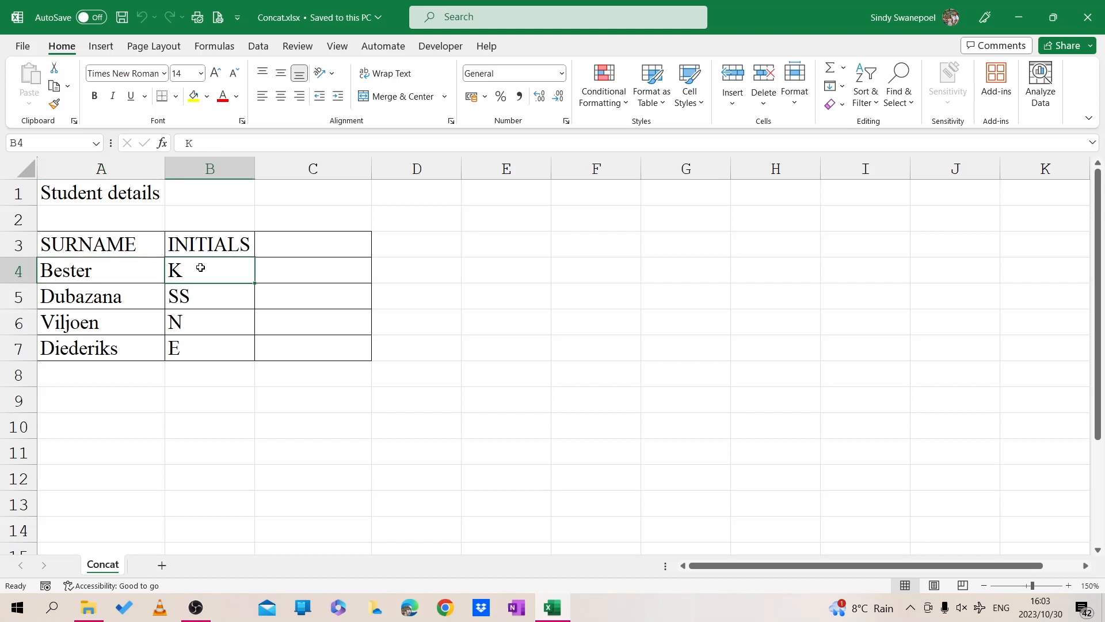
pyautogui.click(305, 270)
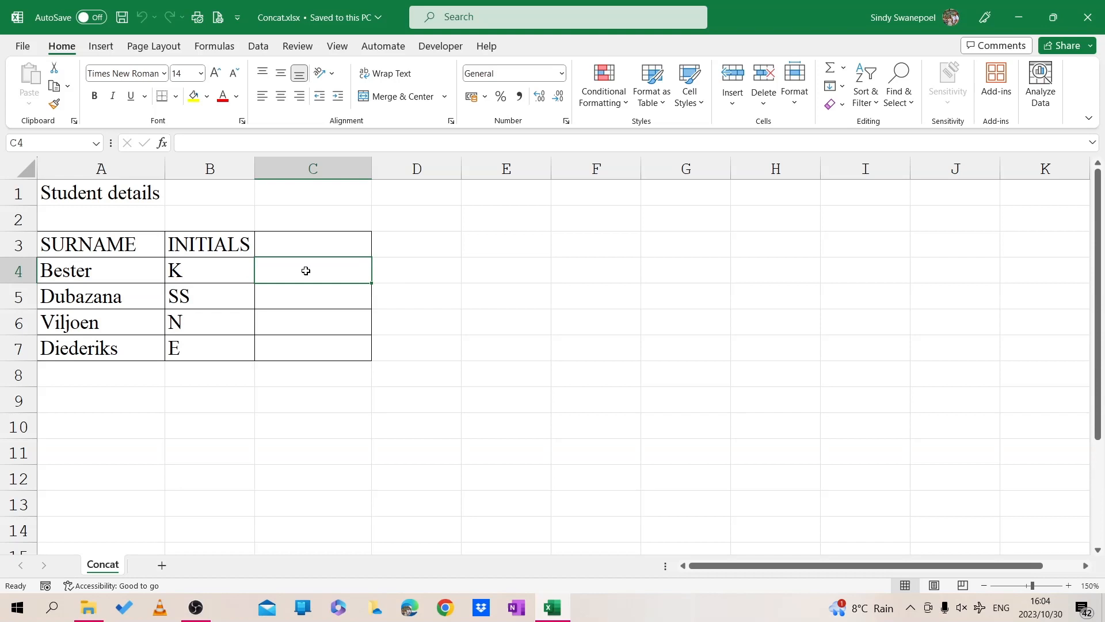
pyautogui.write('=')
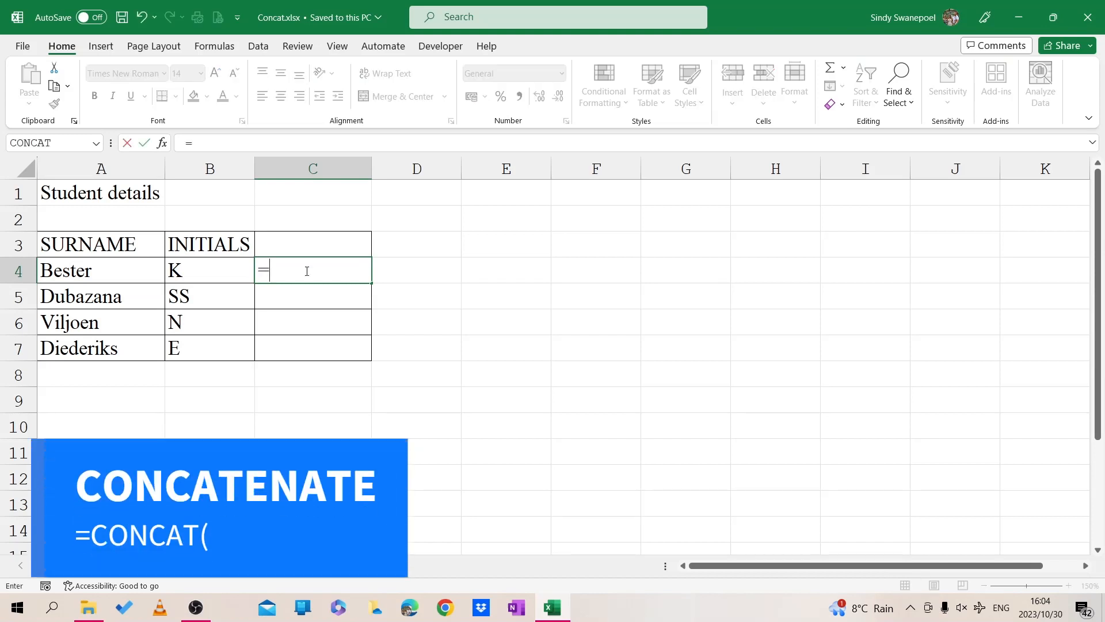
pyautogui.write('co')
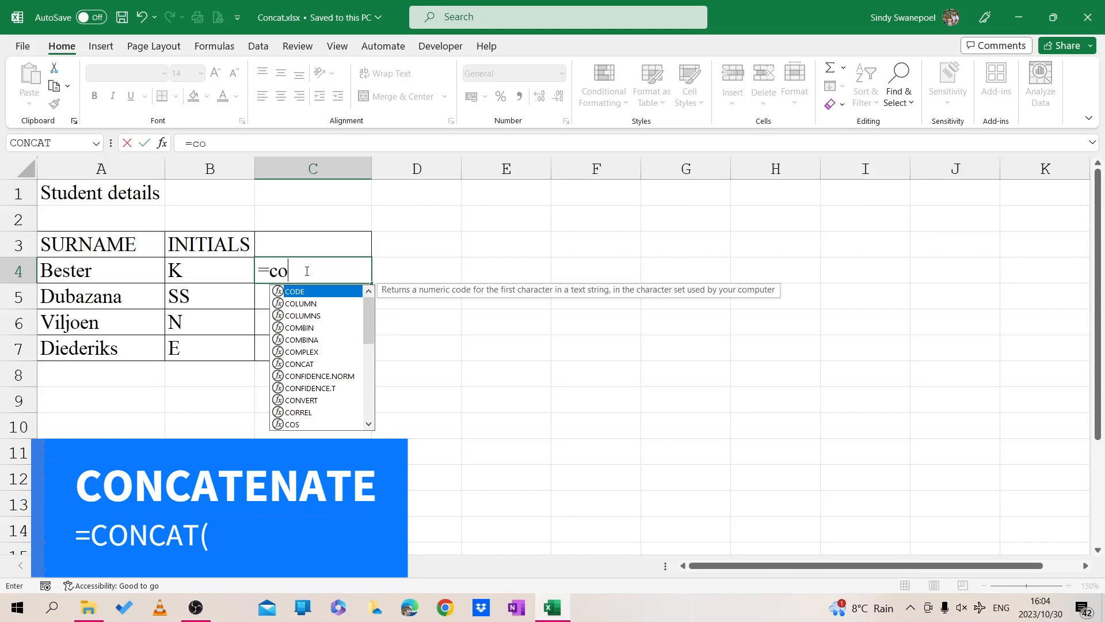
pyautogui.write('nc')
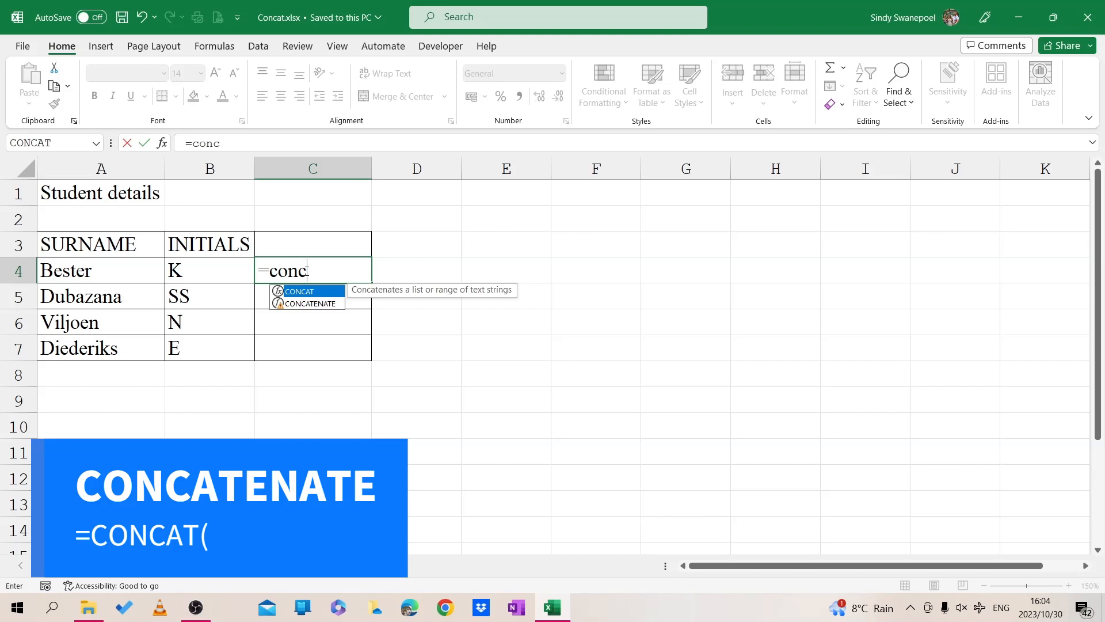
pyautogui.doubleClick(327, 295)
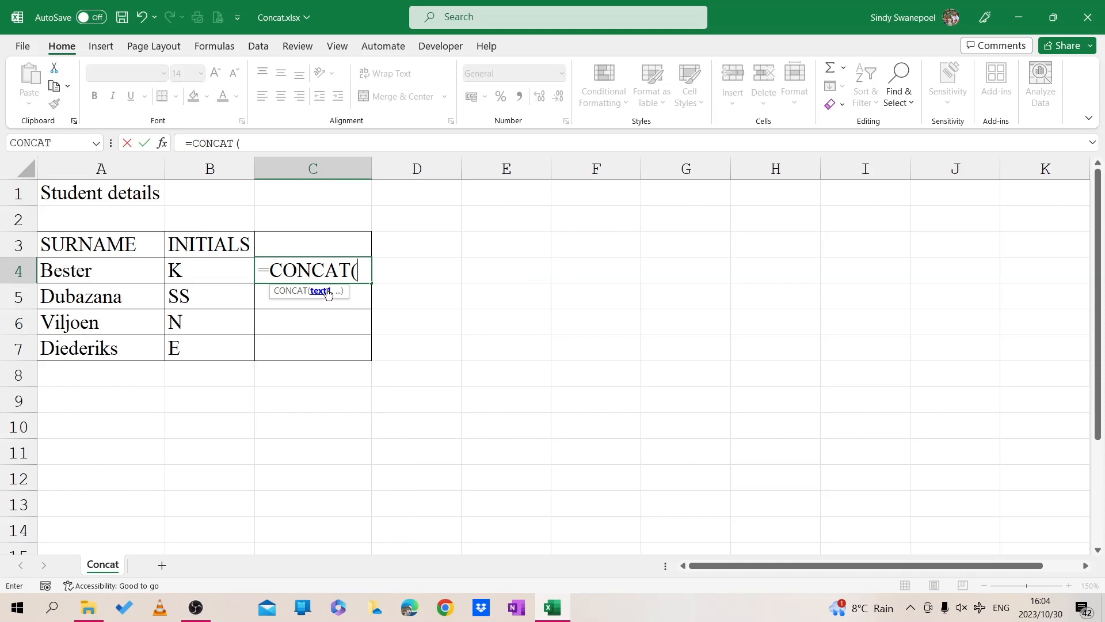
pyautogui.click(110, 269)
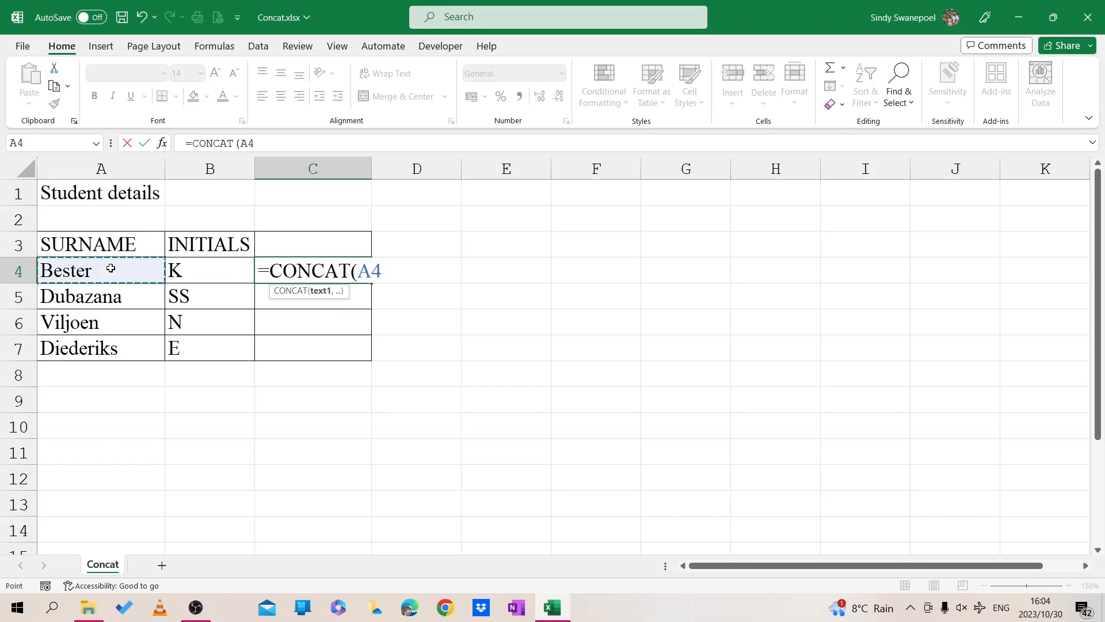
pyautogui.write(',')
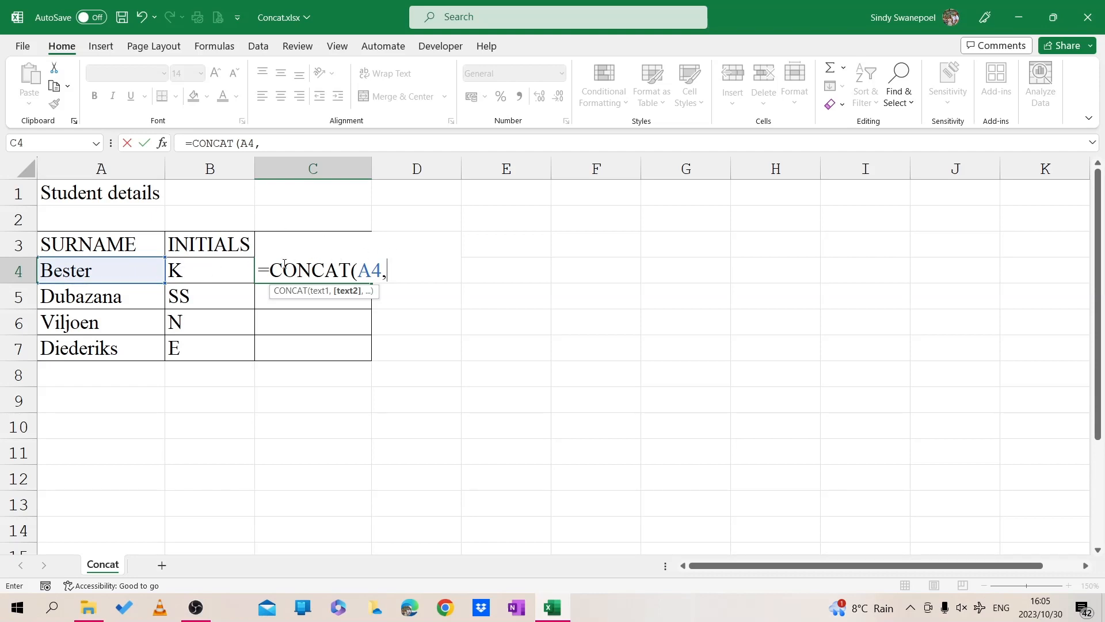
pyautogui.click(197, 268)
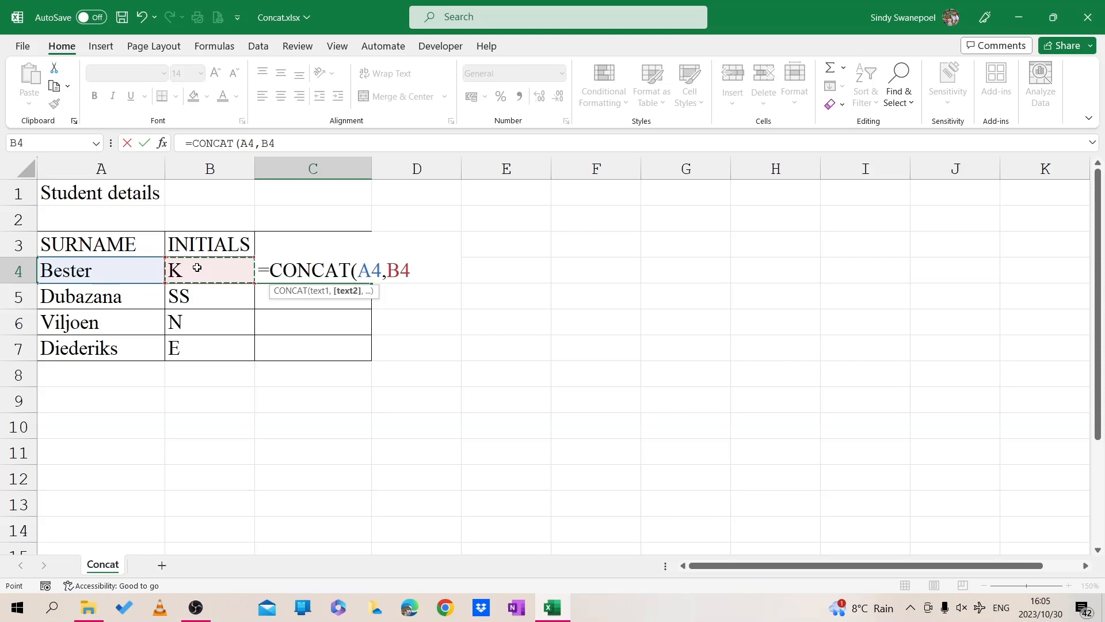
pyautogui.write(')')
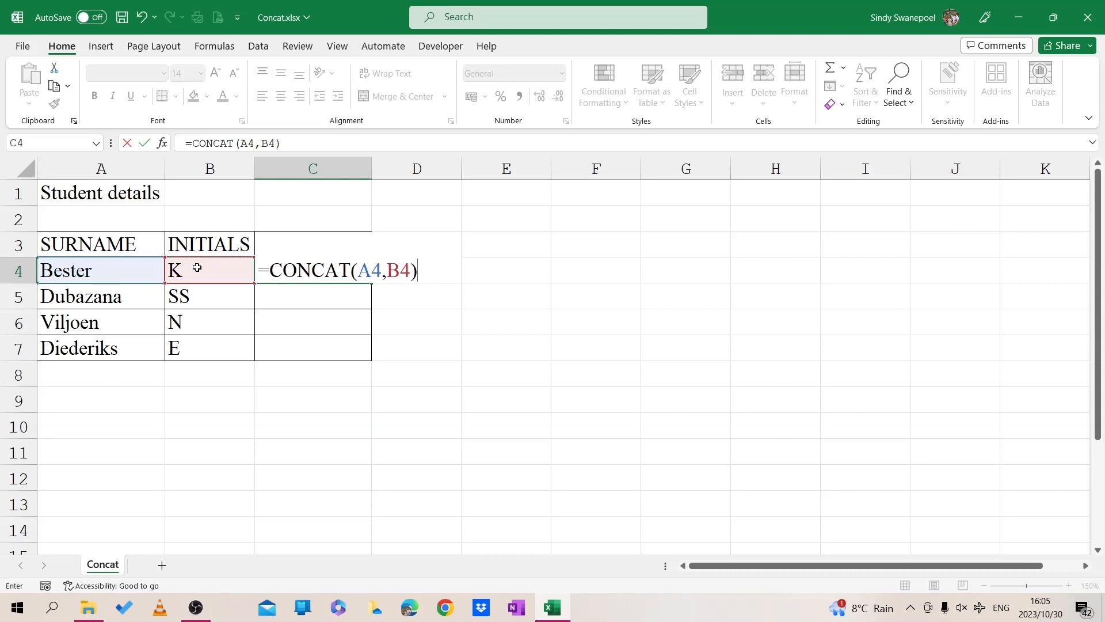
pyautogui.press('Return')
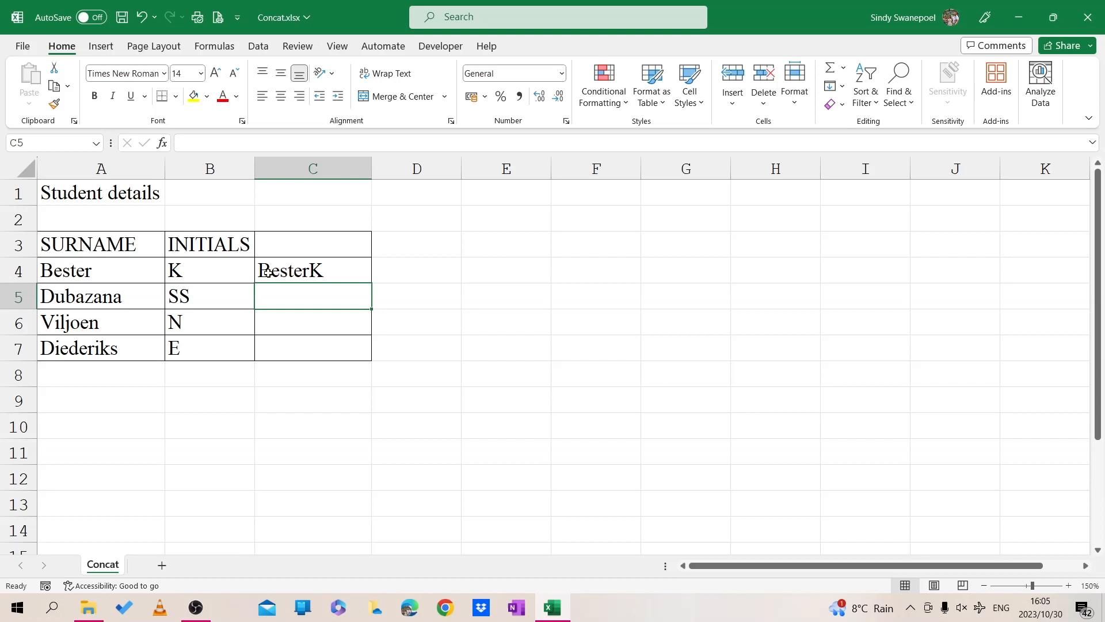
# Replace the formula in cell C4 with =CONCAT(A4," ",B4) to put a space between the surname and initials.
pyautogui.click(300, 272)
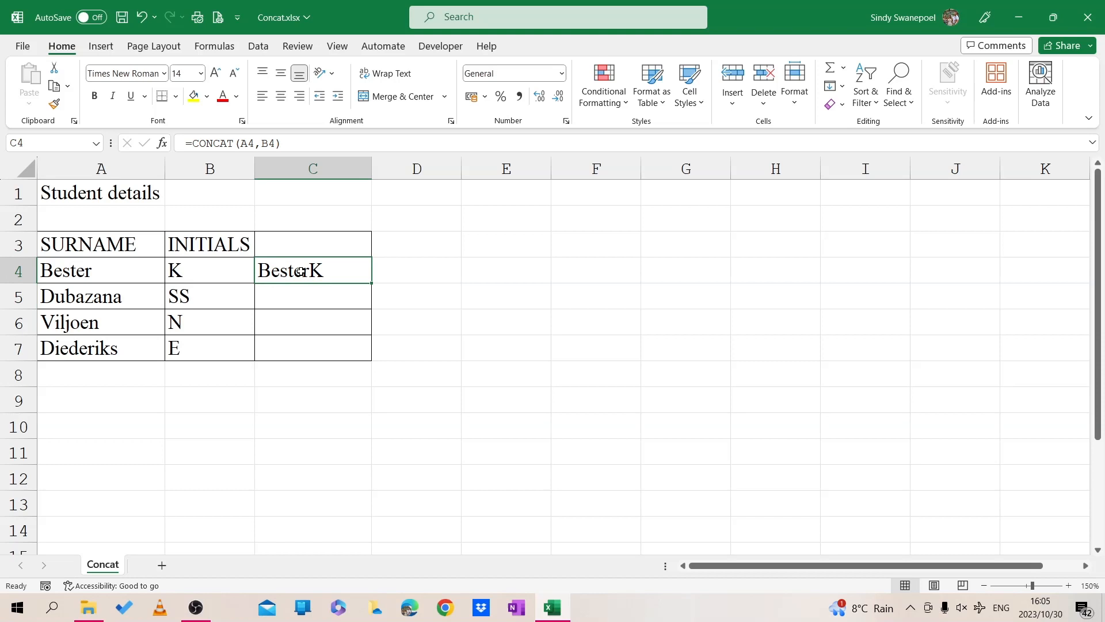
pyautogui.doubleClick(300, 271)
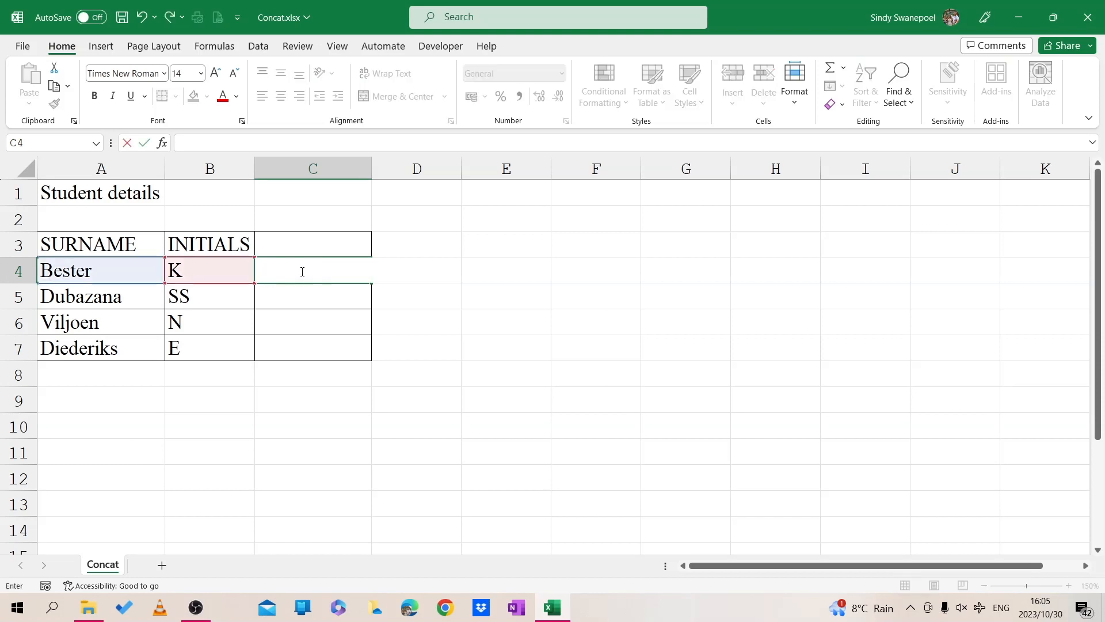
pyautogui.write('=')
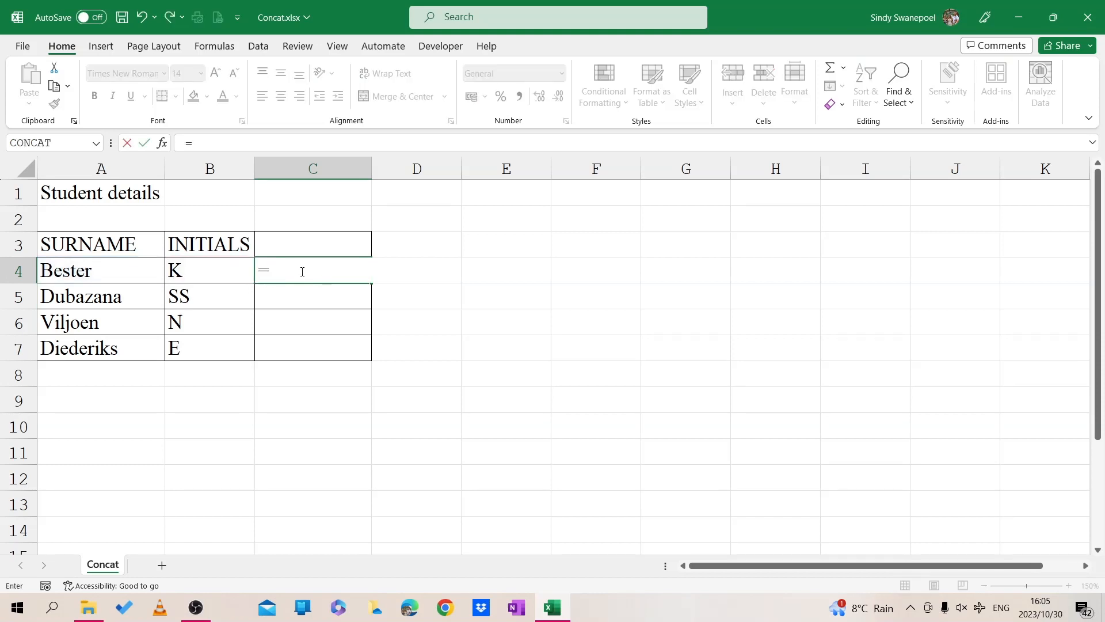
pyautogui.write('con')
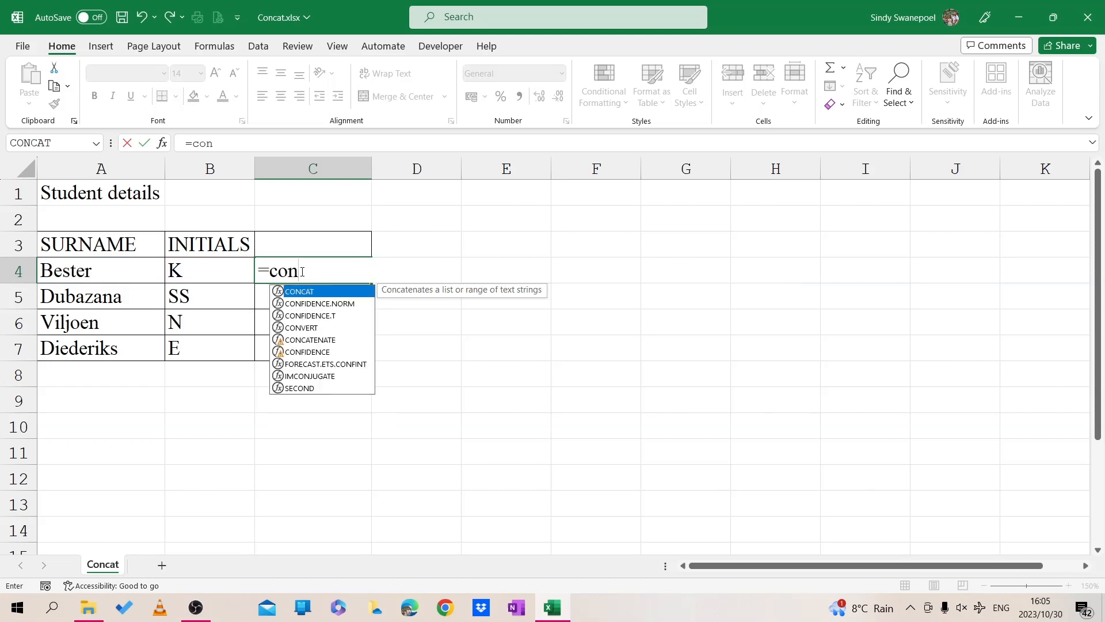
pyautogui.press('Tab')
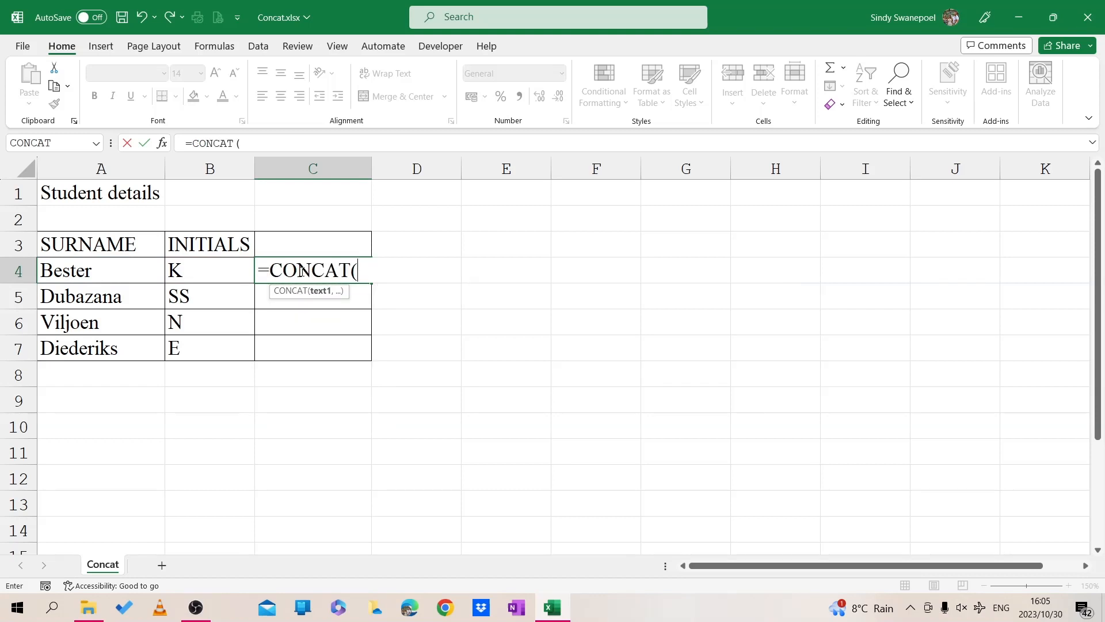
pyautogui.click(125, 274)
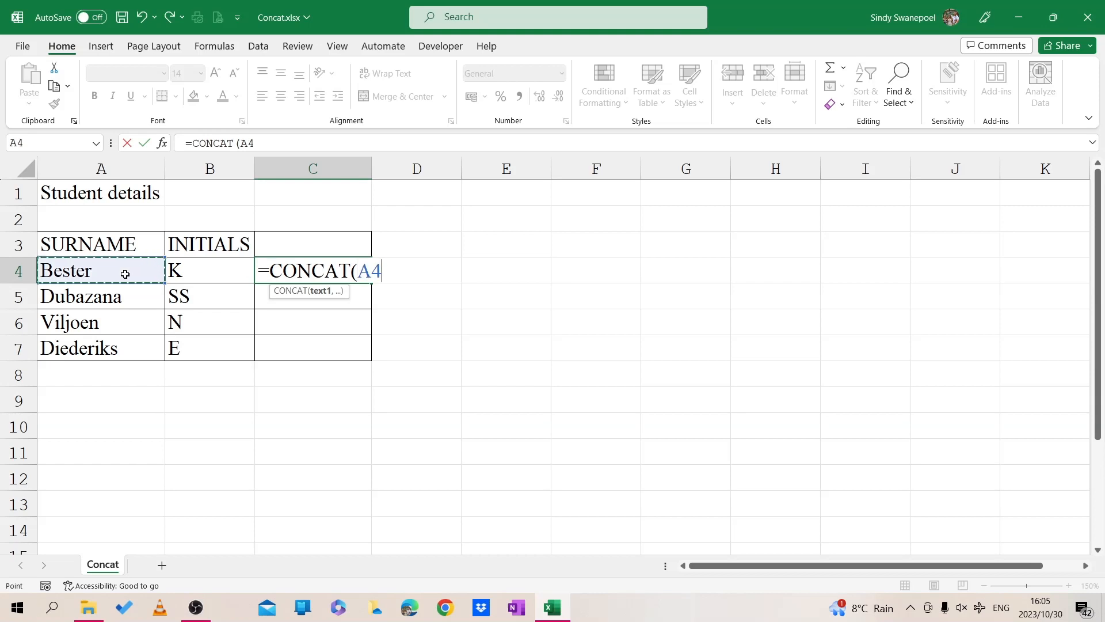
pyautogui.write(',')
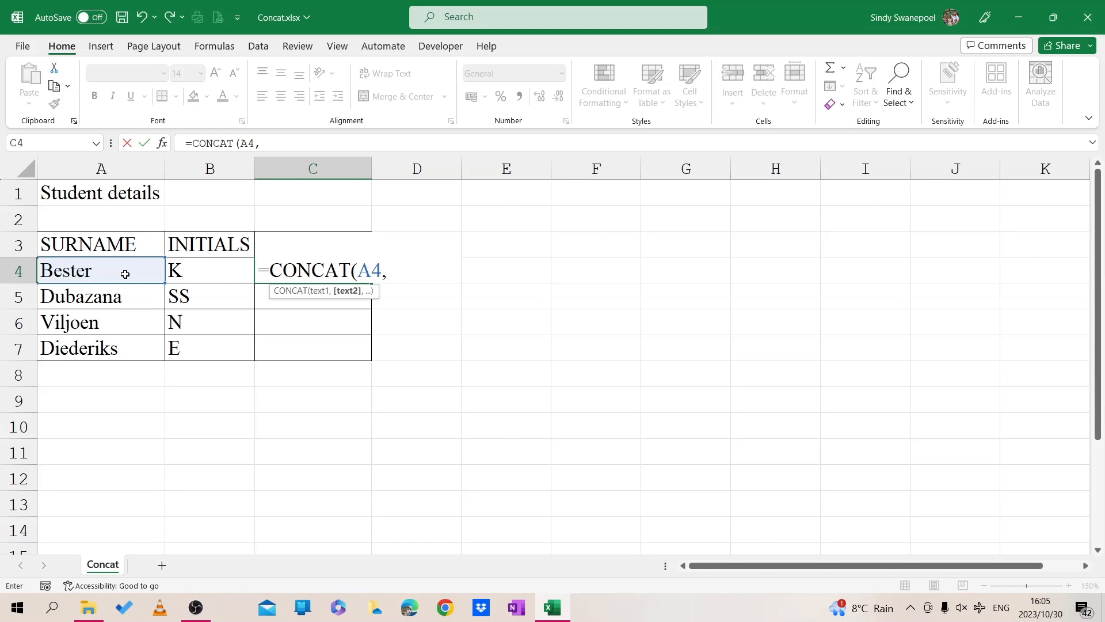
pyautogui.write('" ",')
pyautogui.click(191, 268)
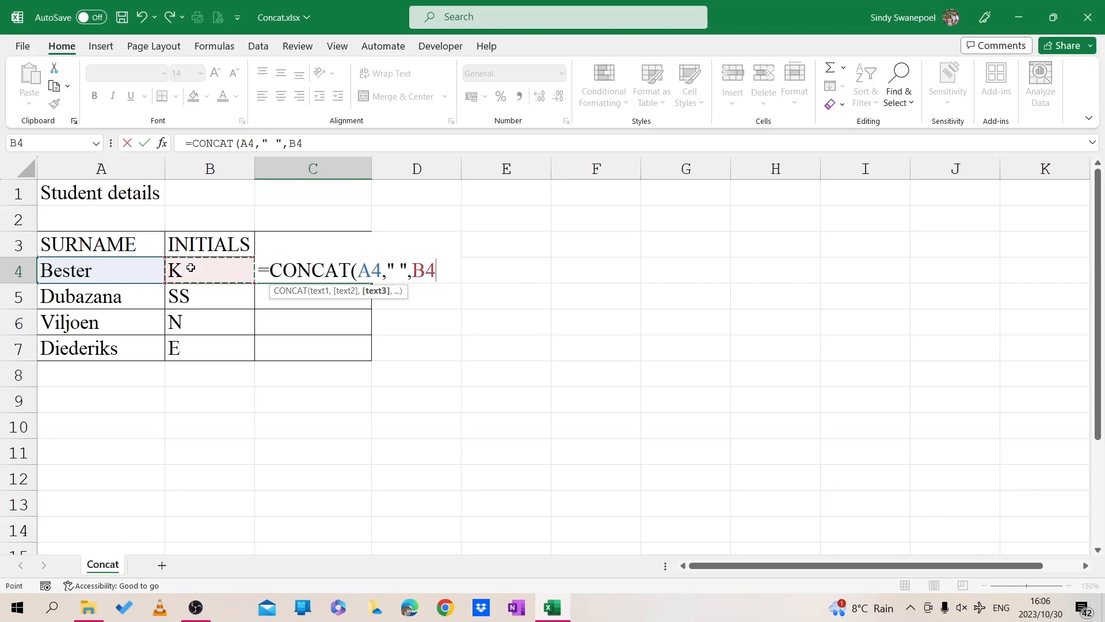
pyautogui.write(')')
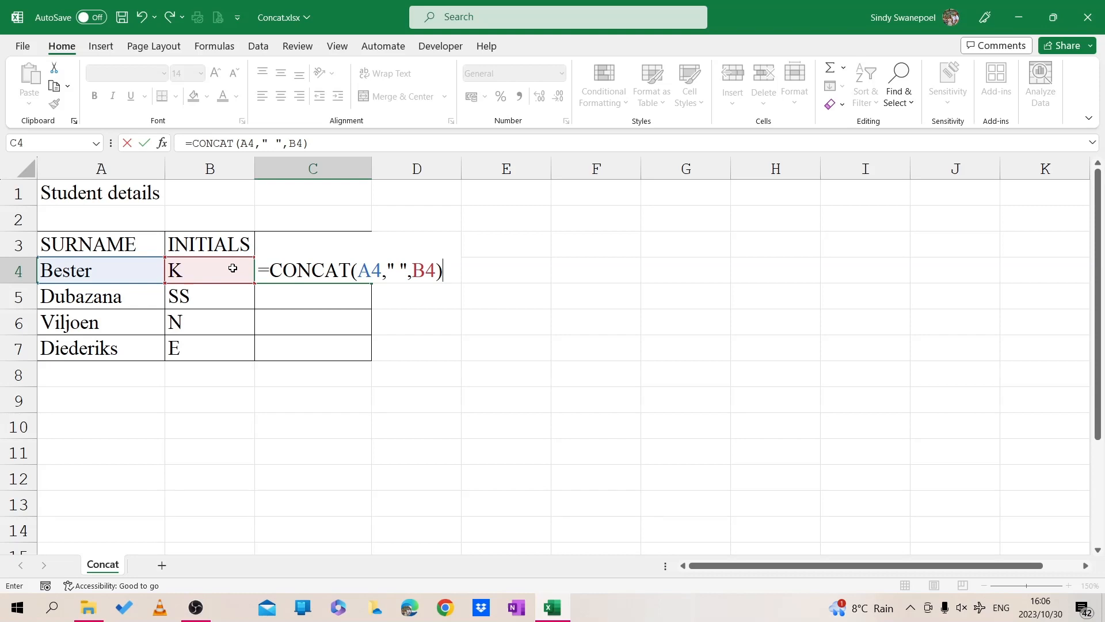
pyautogui.press('Return')
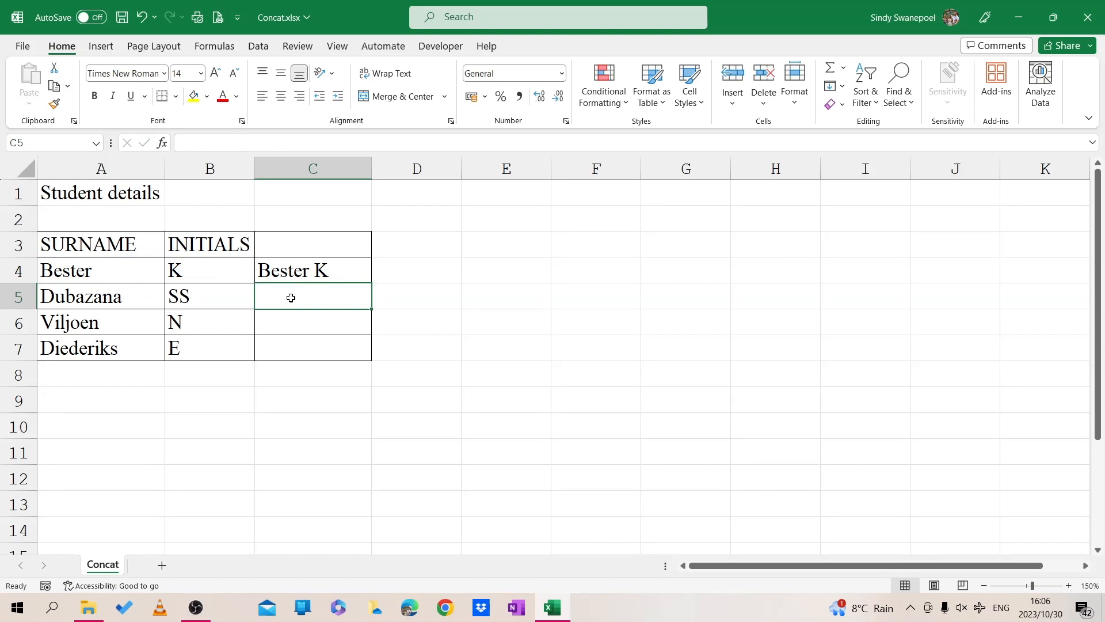
# Enter the formula =CONCAT(A5," ",B5) in cell C5 to join the second student's surname and initials with a space.
pyautogui.write('=')
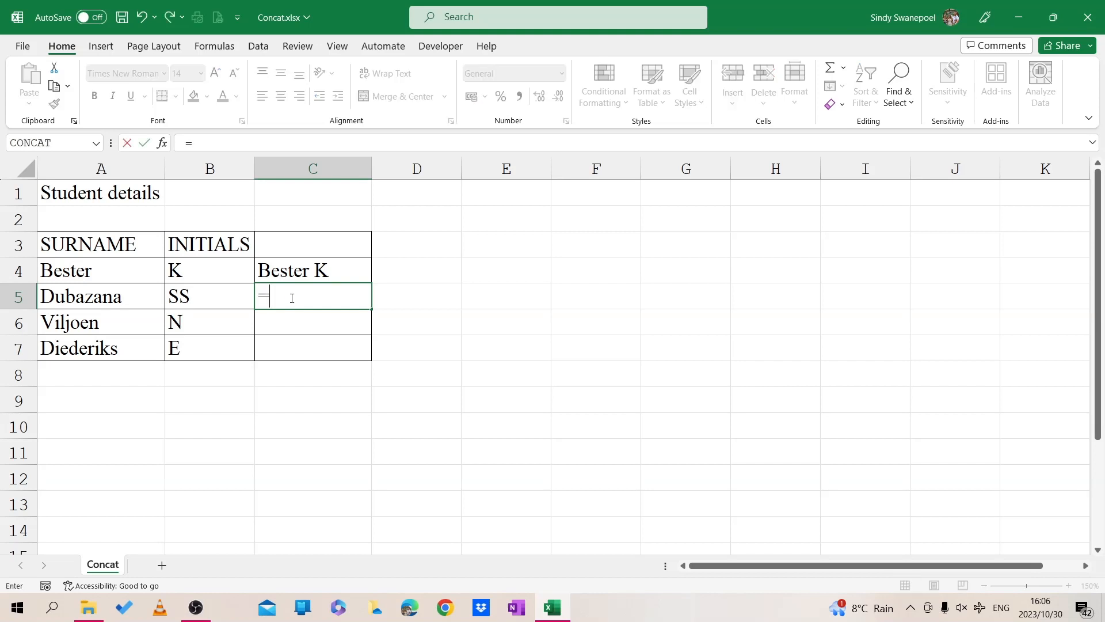
pyautogui.write('con')
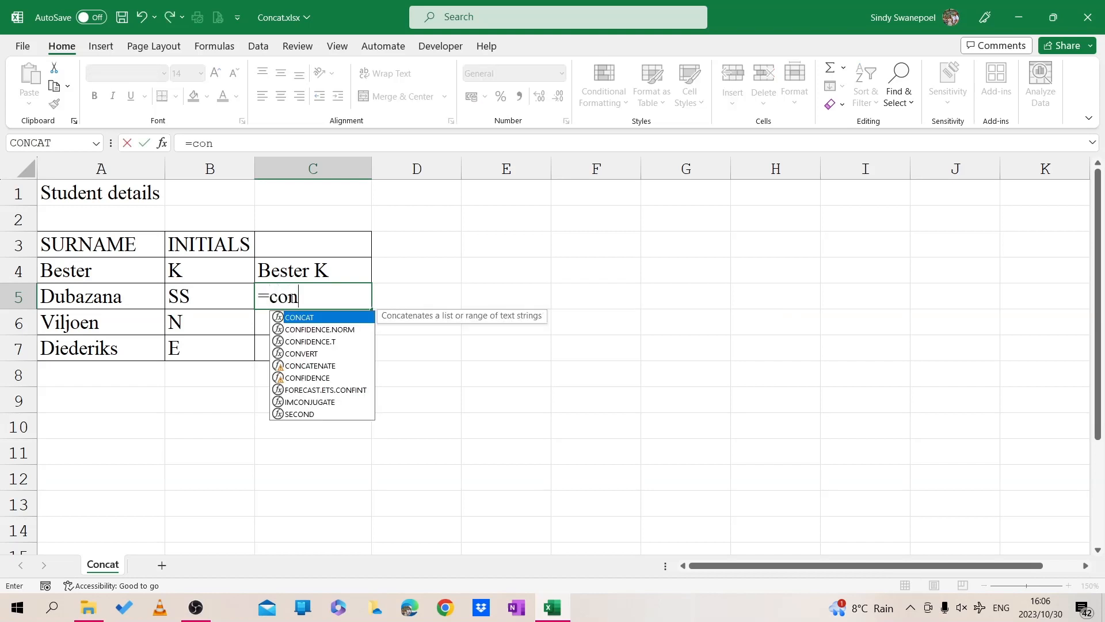
pyautogui.press('Tab')
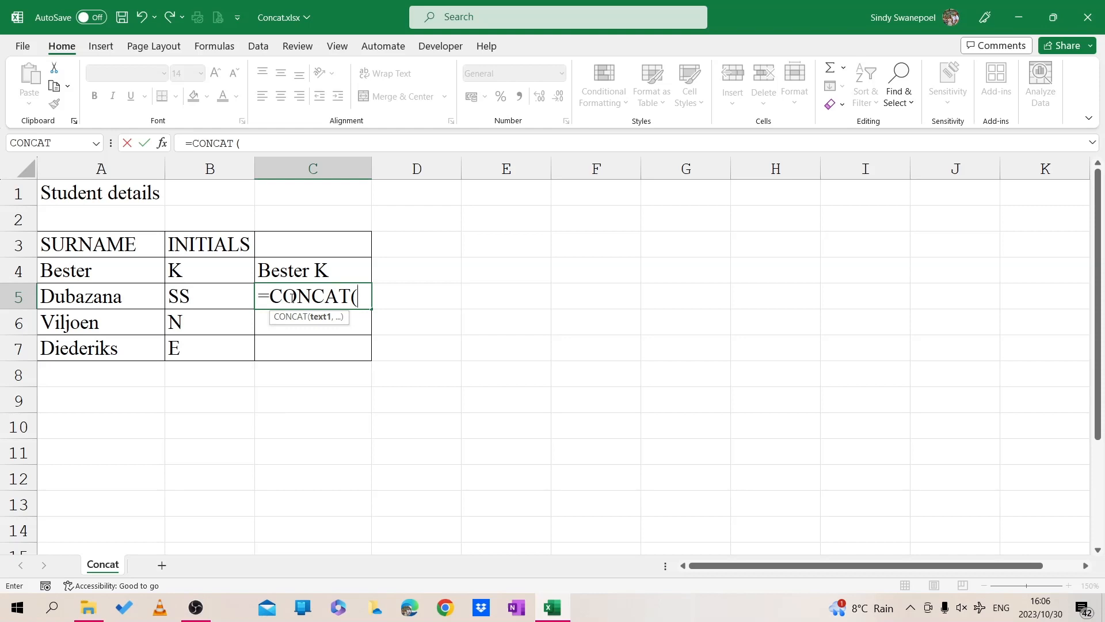
pyautogui.click(116, 297)
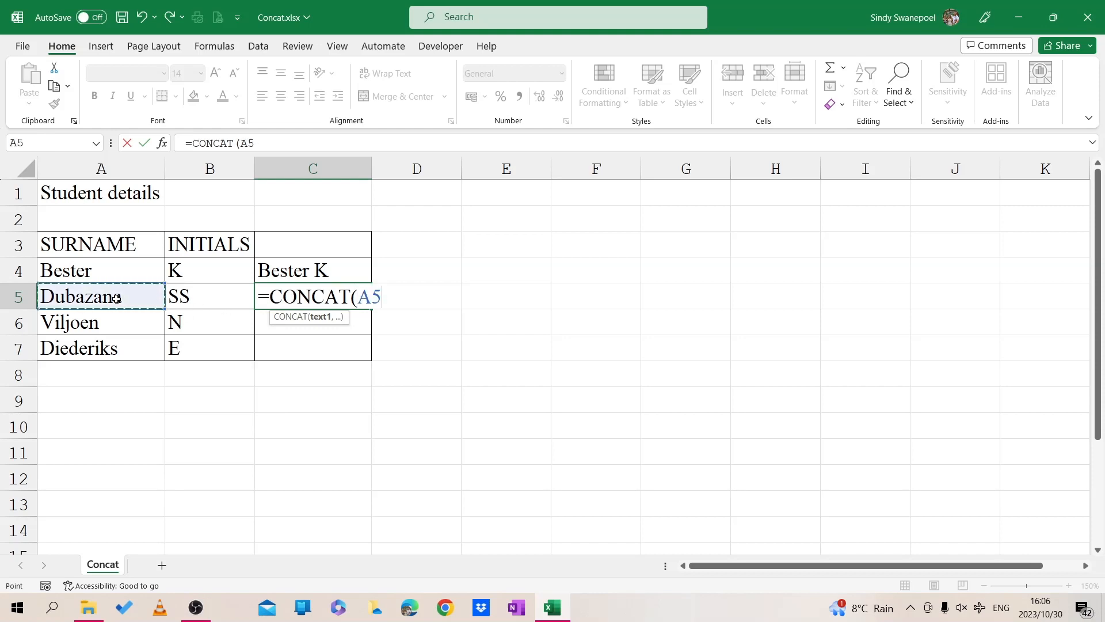
pyautogui.write(',')
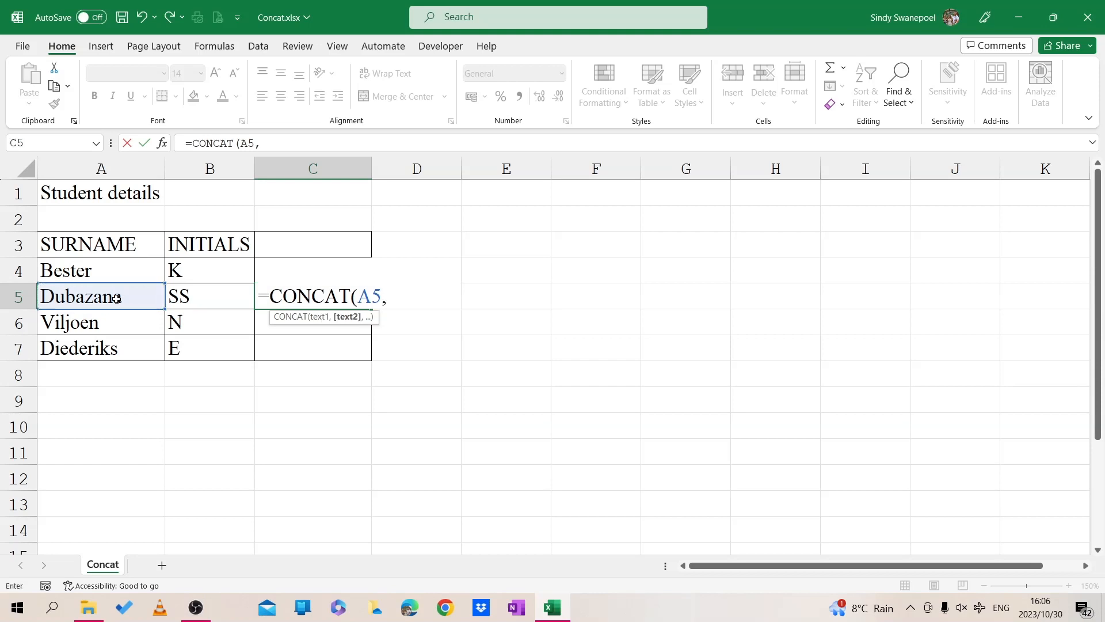
pyautogui.write('" ",')
pyautogui.click(186, 300)
pyautogui.write(')')
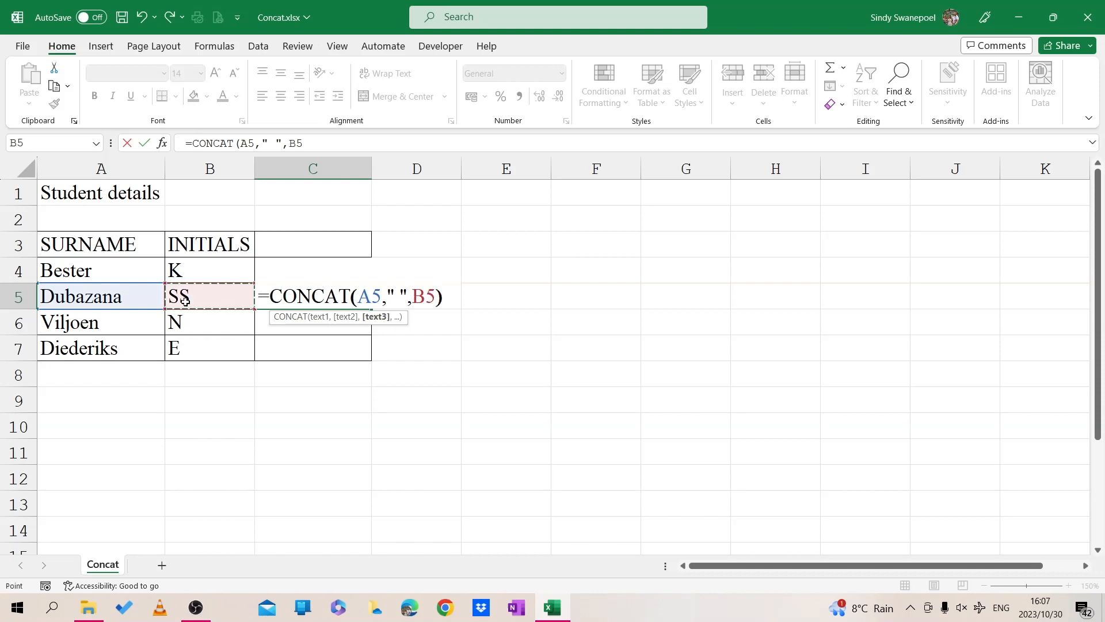
pyautogui.press('Return')
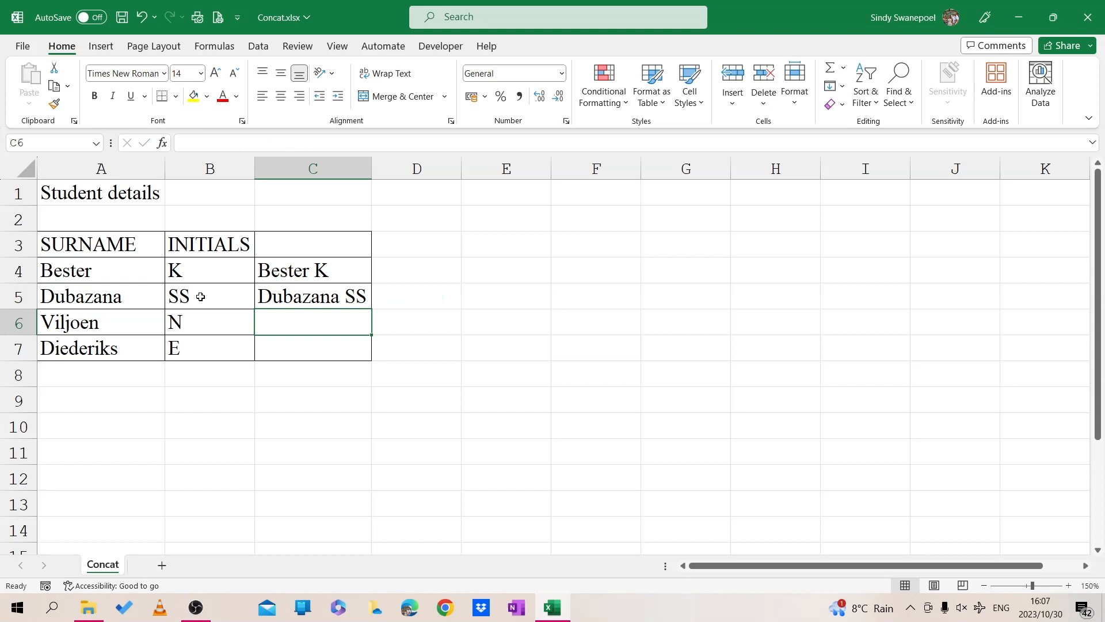
# Fill the CONCAT formula from cell C5 down through C7 for the remaining students.
pyautogui.doubleClick(333, 290)
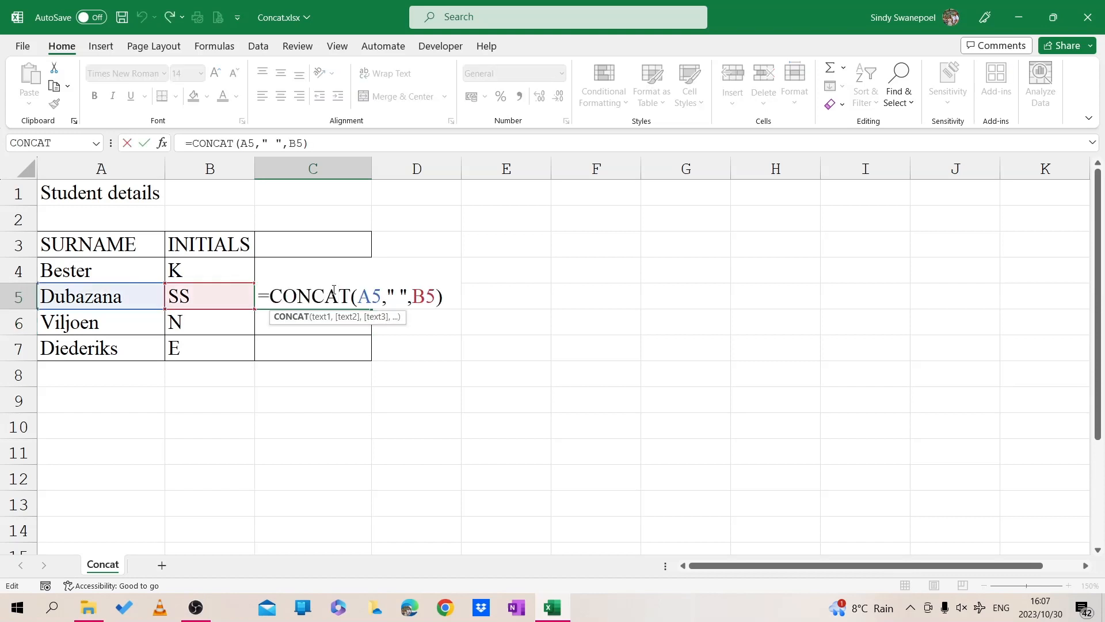
pyautogui.press('Escape')
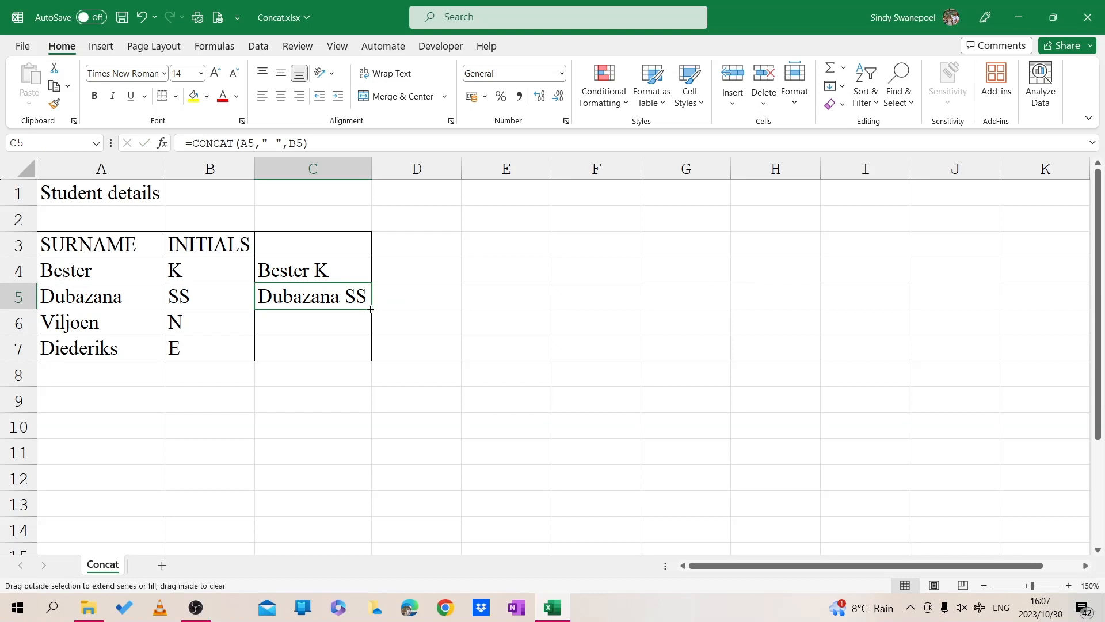
pyautogui.doubleClick(370, 310)
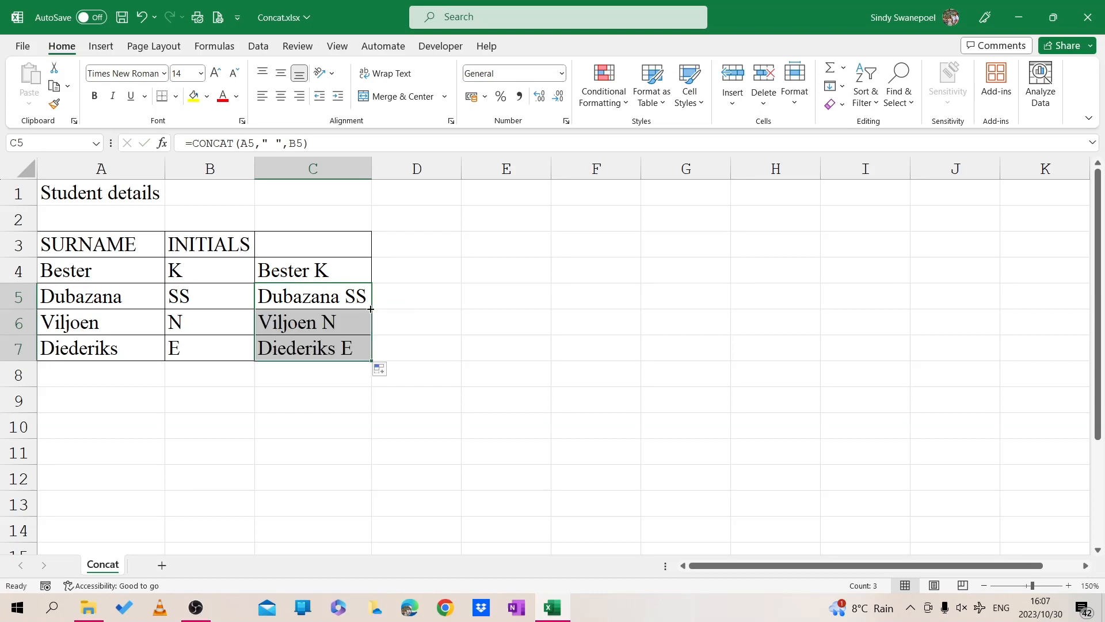